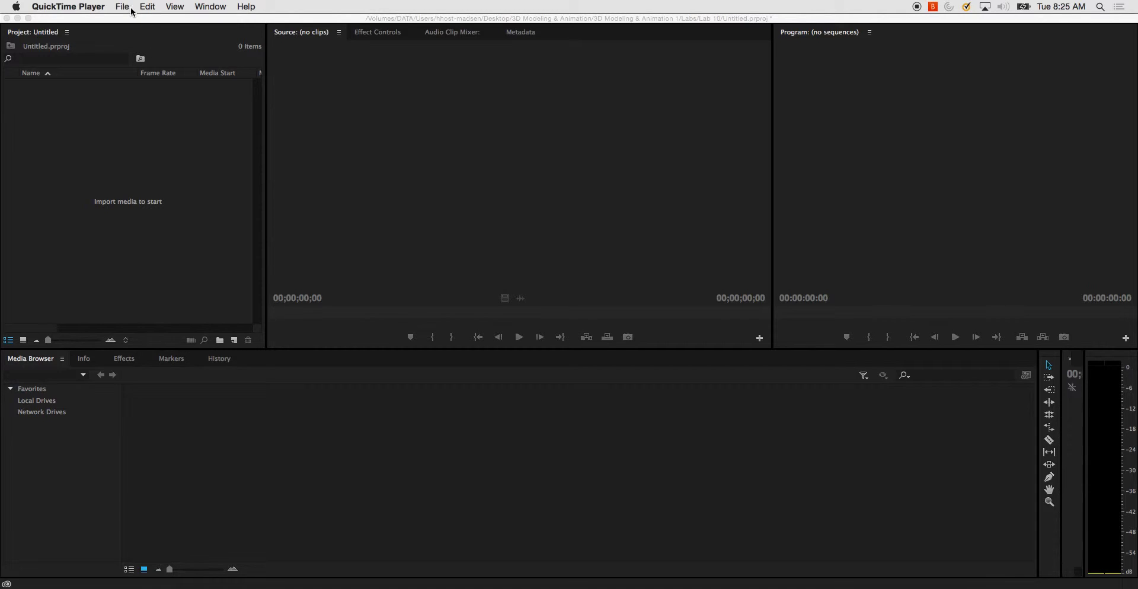
Step: Switch to Premiere Pro and import Ball_Bounce_Render_Lab00001.jpg from Render_Lab's images folder as an image sequence
{"action": "left_click", "coordinate": [124, 8]}
{"action": "left_click", "coordinate": [110, 67]}
{"action": "left_click", "coordinate": [347, 138]}
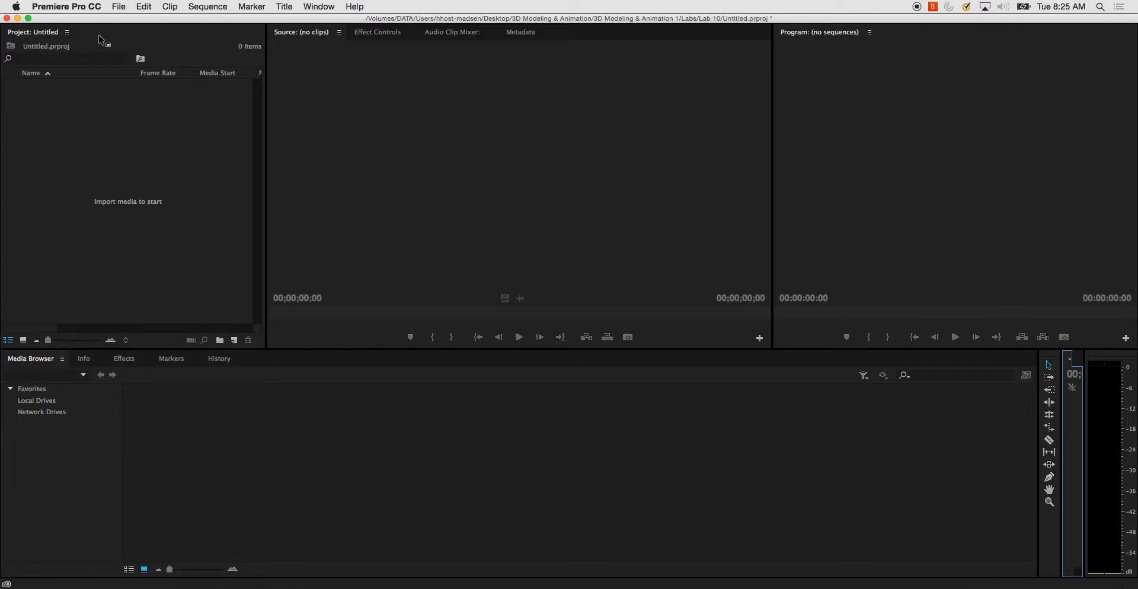
{"action": "left_click", "coordinate": [118, 7]}
{"action": "left_click", "coordinate": [156, 267]}
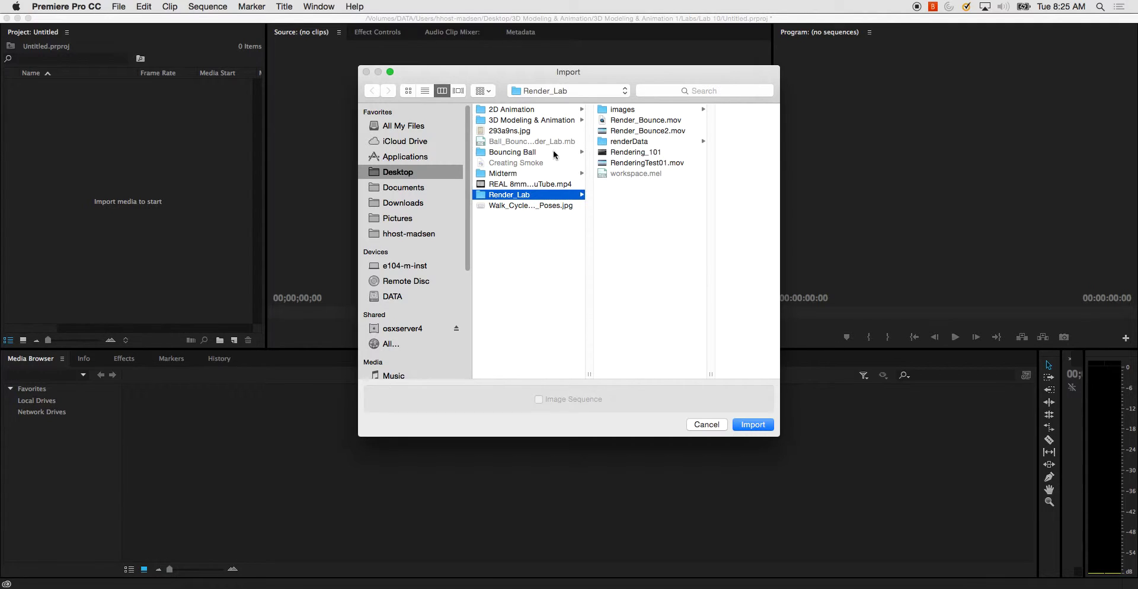
{"action": "left_click", "coordinate": [628, 110]}
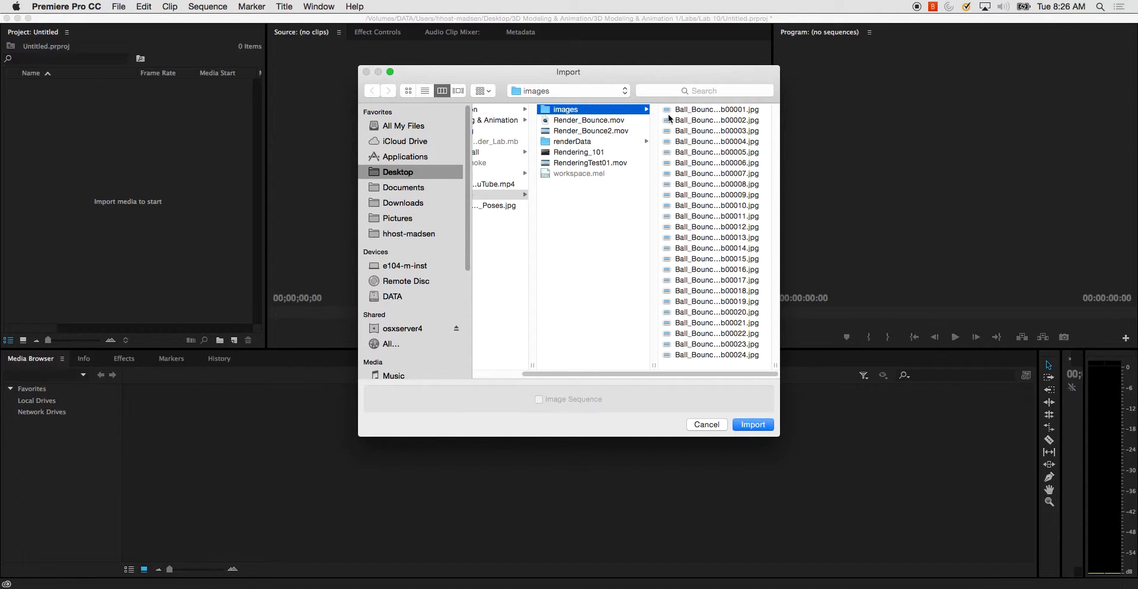
{"action": "left_click", "coordinate": [700, 110]}
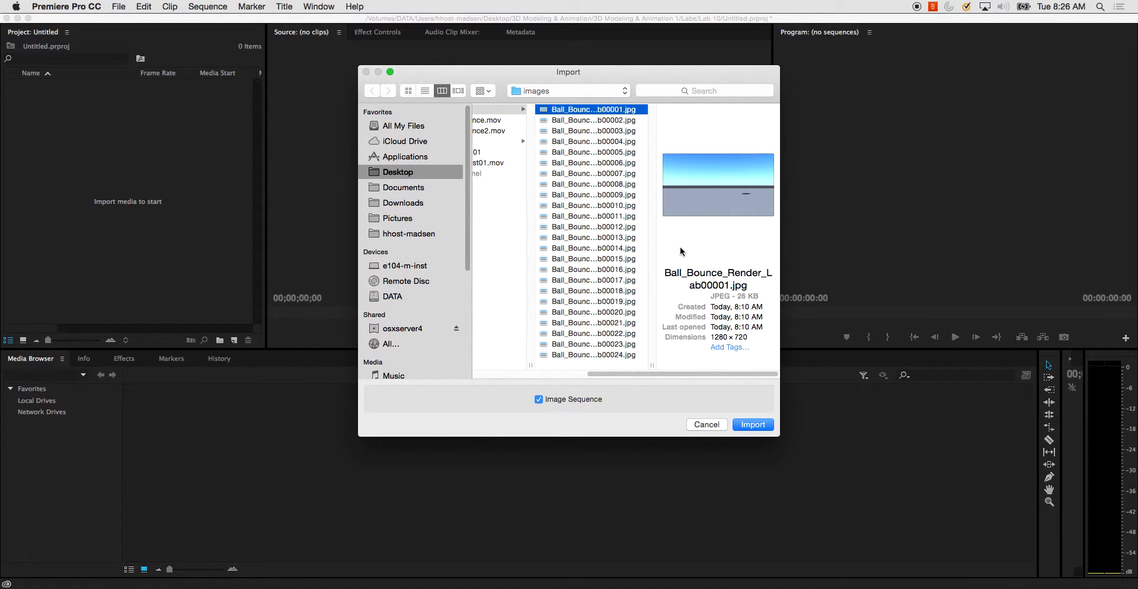
{"action": "left_click", "coordinate": [540, 401]}
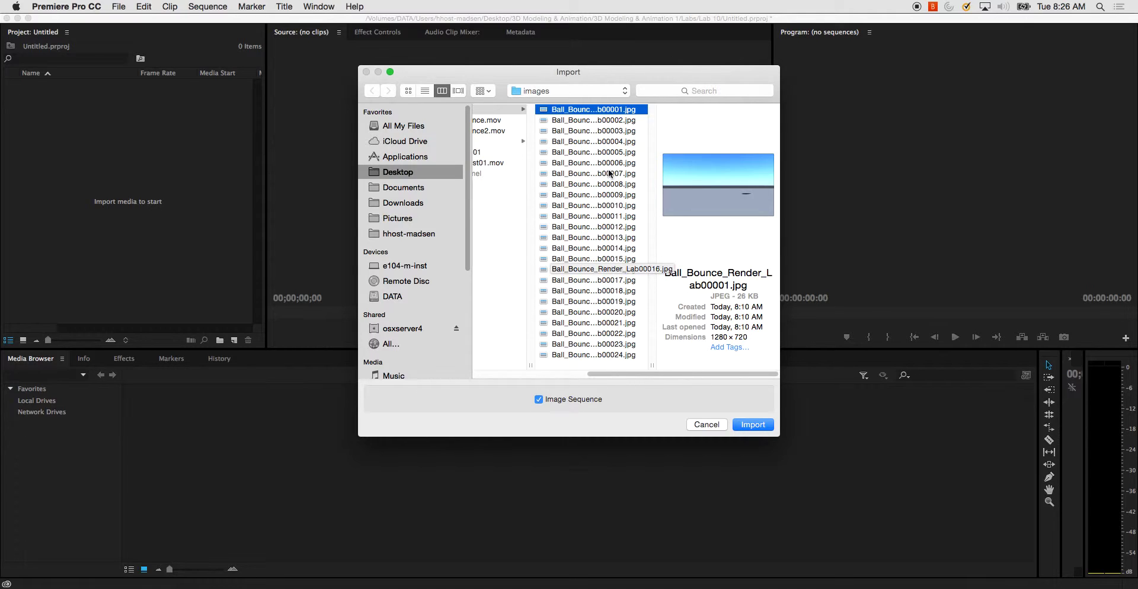
{"action": "left_click", "coordinate": [757, 426]}
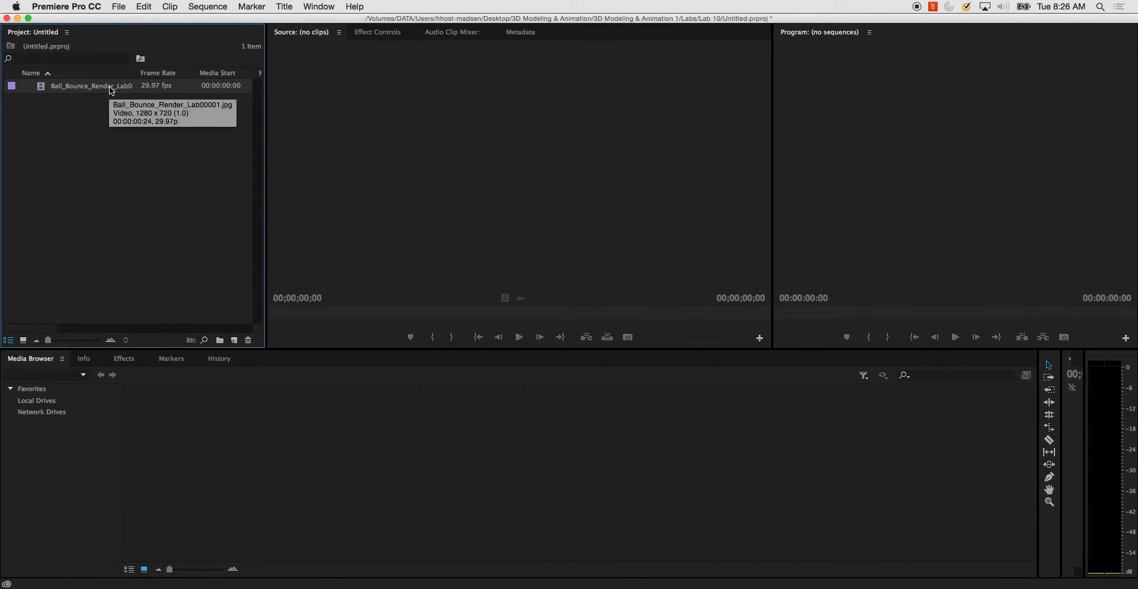
Step: Examine the frame rate options in the imported clip's Interpret Footage settings and close them without changing anything
{"action": "right_click", "coordinate": [109, 87]}
{"action": "left_click", "coordinate": [74, 107]}
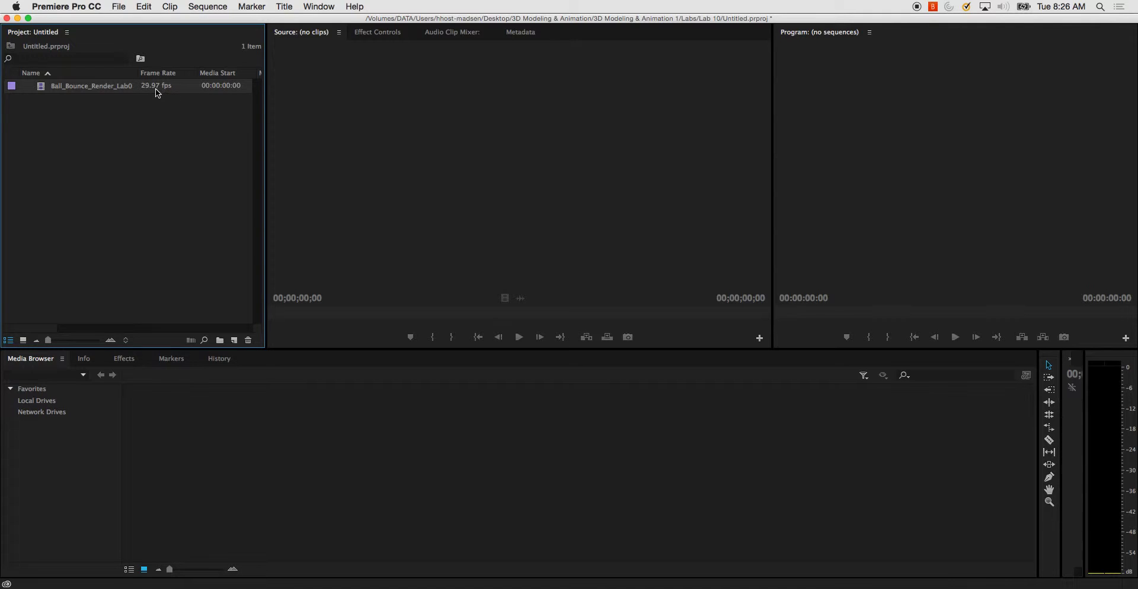
{"action": "right_click", "coordinate": [155, 89]}
{"action": "mouse_move", "coordinate": [190, 192]}
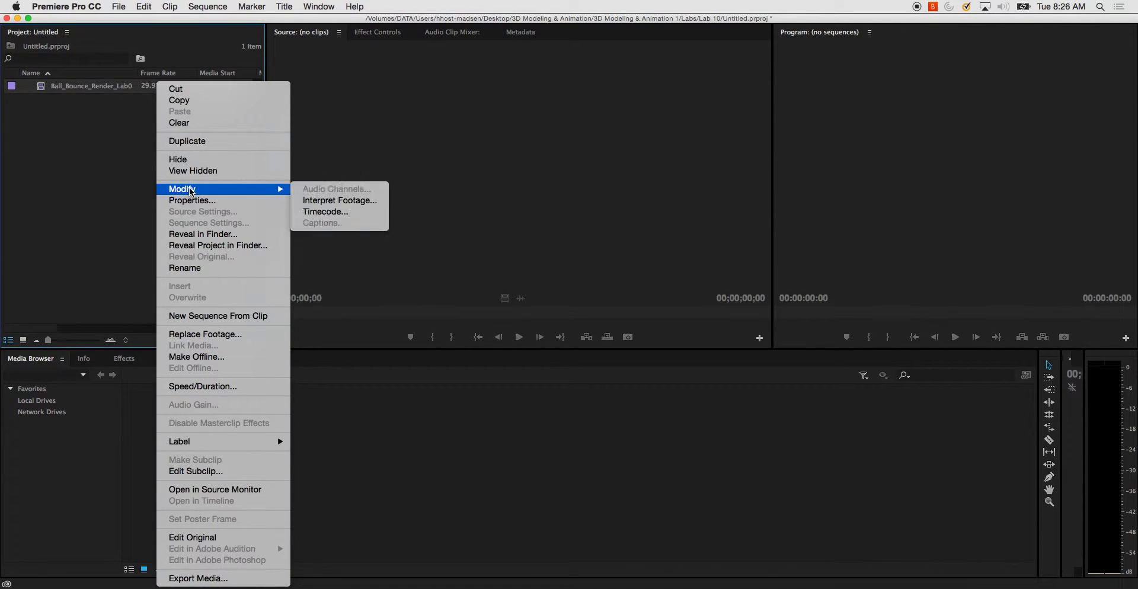
{"action": "left_click", "coordinate": [341, 202]}
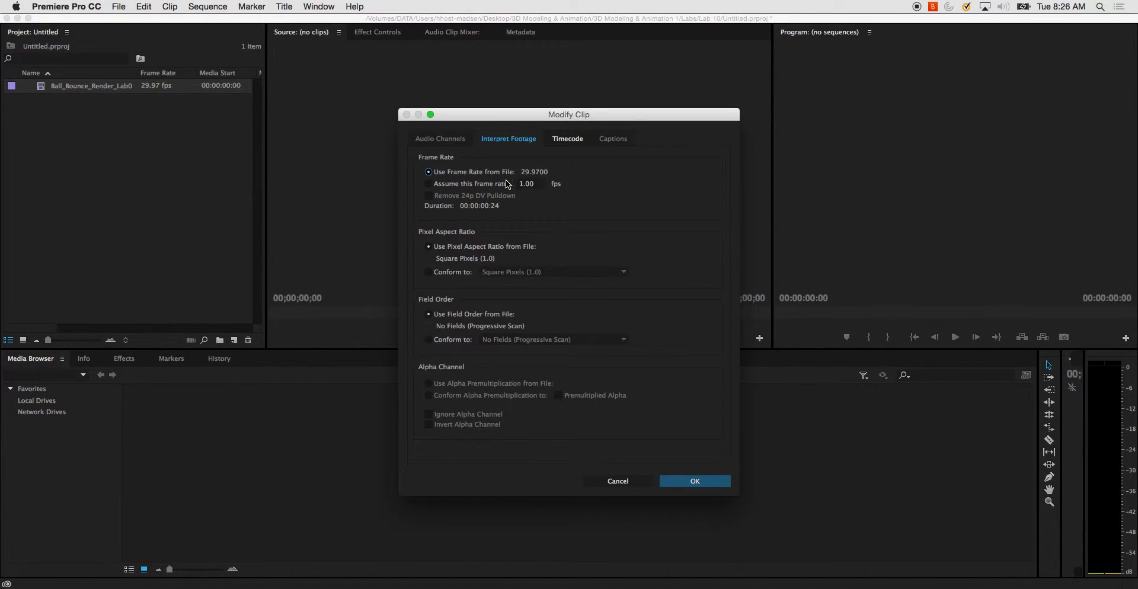
{"action": "left_click", "coordinate": [470, 186]}
{"action": "left_click", "coordinate": [470, 172]}
{"action": "left_click", "coordinate": [618, 480]}
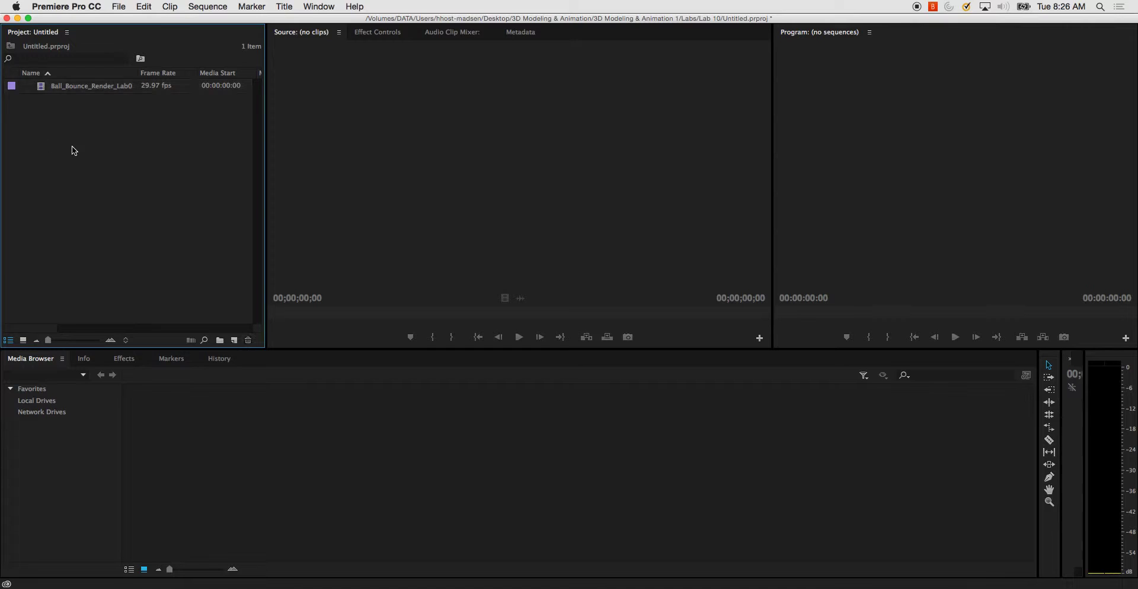
Step: Try to place the imported Ball_Bounce clip in the workspace area below the monitors
{"action": "left_click", "coordinate": [70, 89]}
{"action": "left_click_drag", "start_coordinate": [72, 89], "coordinate": [425, 451]}
{"action": "left_click", "coordinate": [241, 425]}
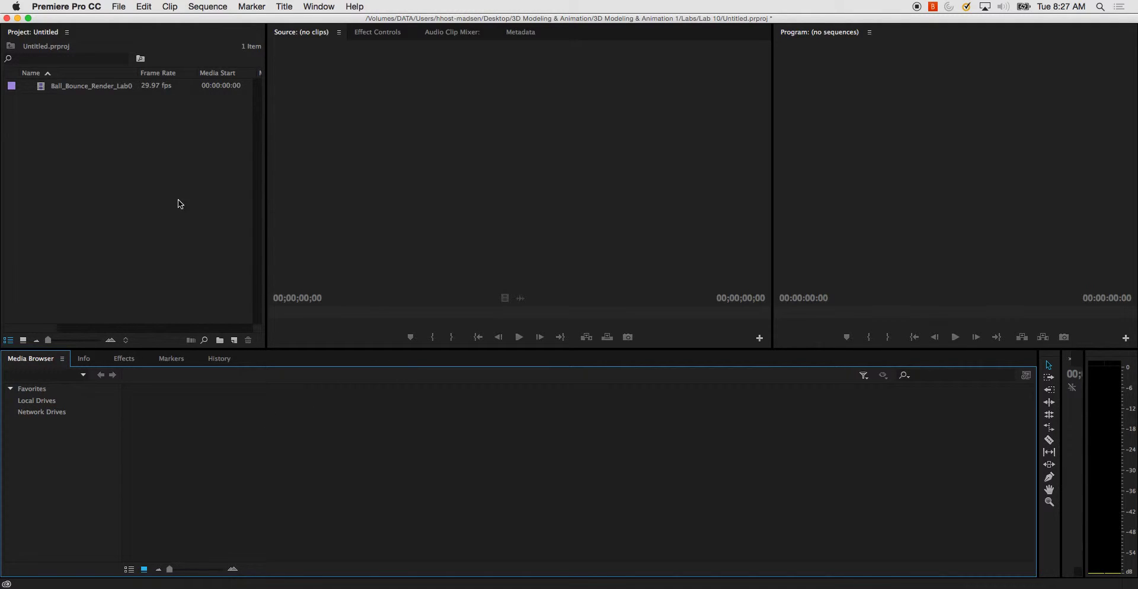
{"action": "left_click", "coordinate": [67, 88]}
{"action": "left_click_drag", "start_coordinate": [93, 88], "coordinate": [849, 459]}
Step: Widen the collapsed Timeline panel and create a sequence in it from the imported Ball_Bounce clip
{"action": "left_click_drag", "start_coordinate": [1039, 427], "coordinate": [426, 433]}
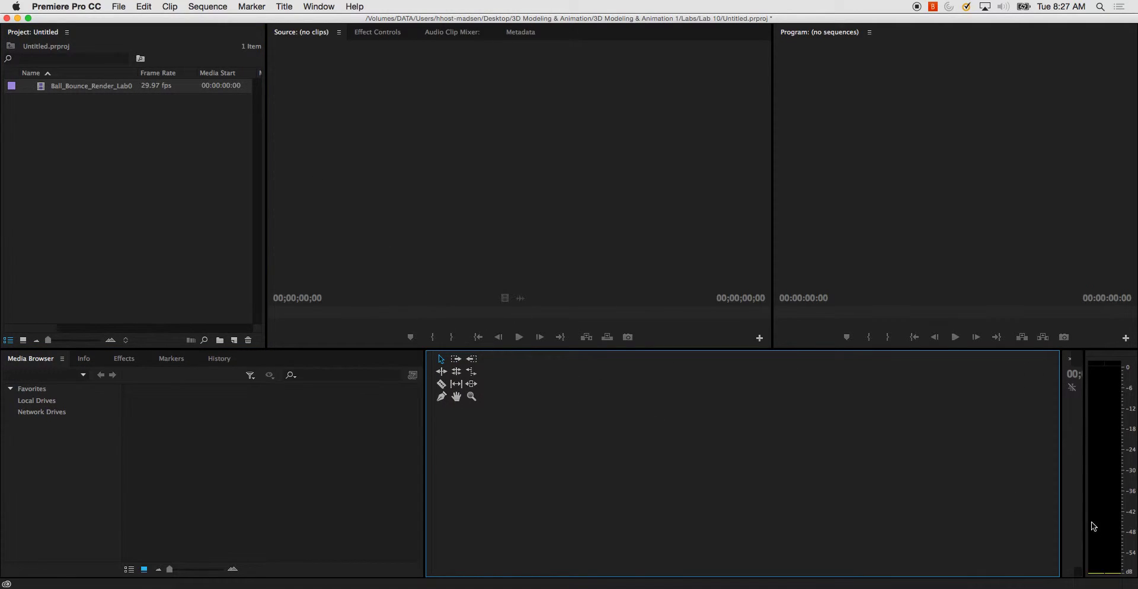
{"action": "left_click_drag", "start_coordinate": [1061, 483], "coordinate": [515, 481]}
{"action": "left_click", "coordinate": [89, 90]}
{"action": "left_click", "coordinate": [57, 98]}
{"action": "left_click_drag", "start_coordinate": [69, 89], "coordinate": [672, 483]}
{"action": "left_click_drag", "start_coordinate": [425, 426], "coordinate": [264, 451]}
{"action": "left_click_drag", "start_coordinate": [518, 466], "coordinate": [281, 454]}
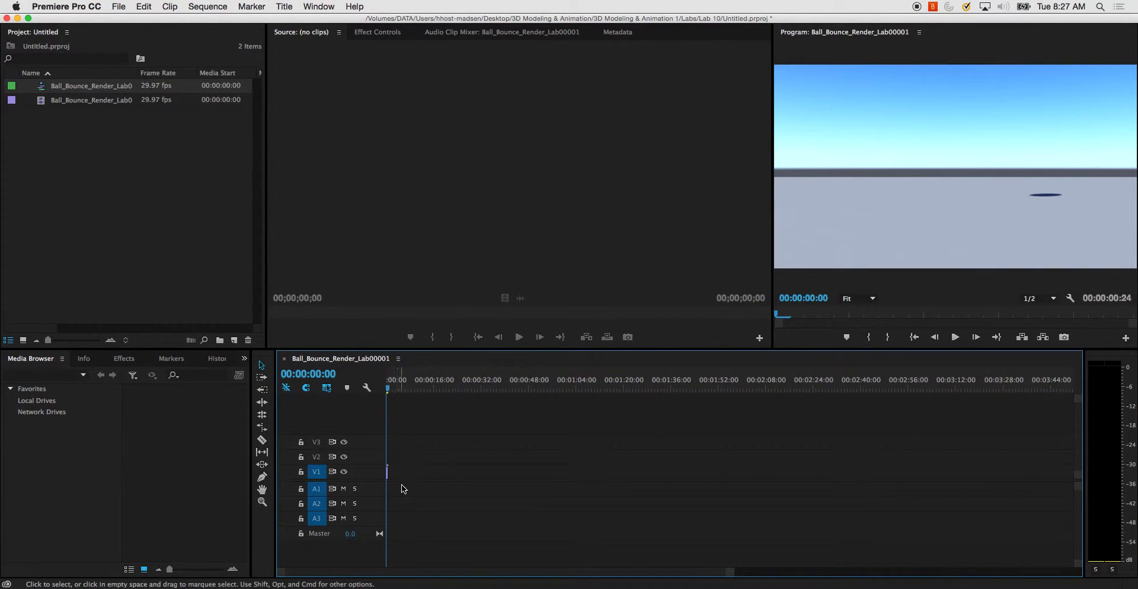
Step: Preview the bouncing ball sequence in the Program monitor and return the playhead to the start
{"action": "left_click_drag", "start_coordinate": [734, 573], "coordinate": [520, 570]}
{"action": "left_click", "coordinate": [955, 337]}
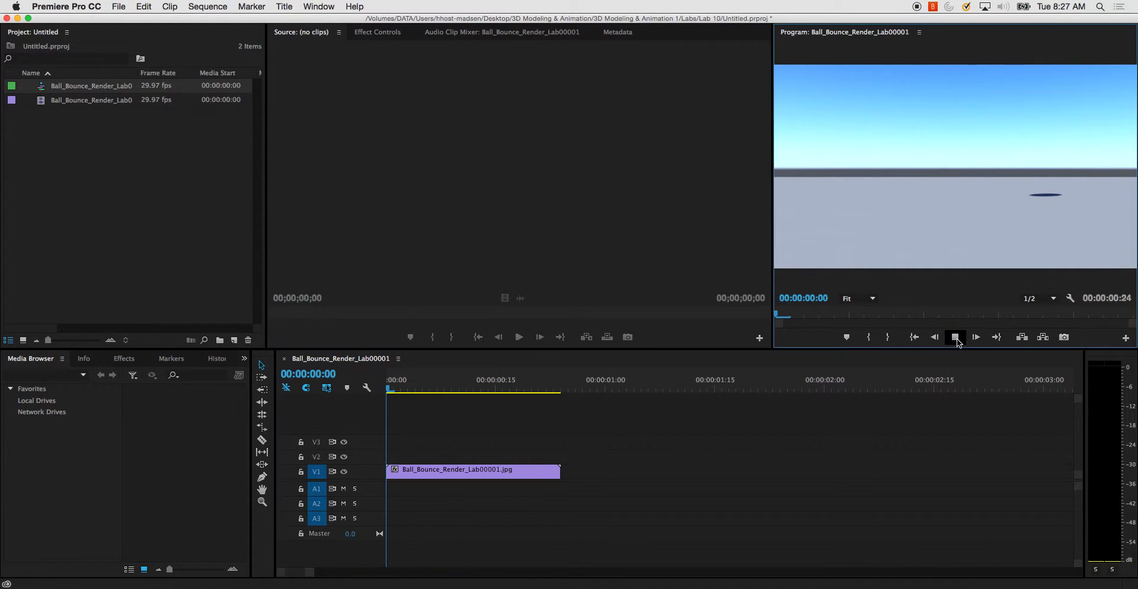
{"action": "left_click", "coordinate": [955, 337]}
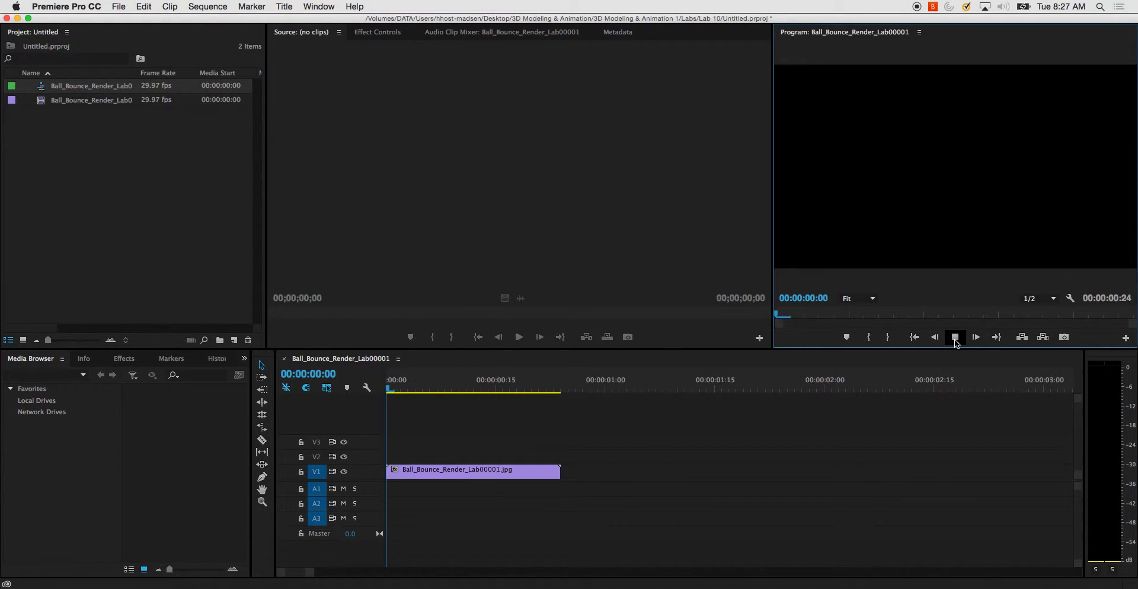
{"action": "left_click", "coordinate": [416, 397]}
{"action": "key", "text": "Home"}
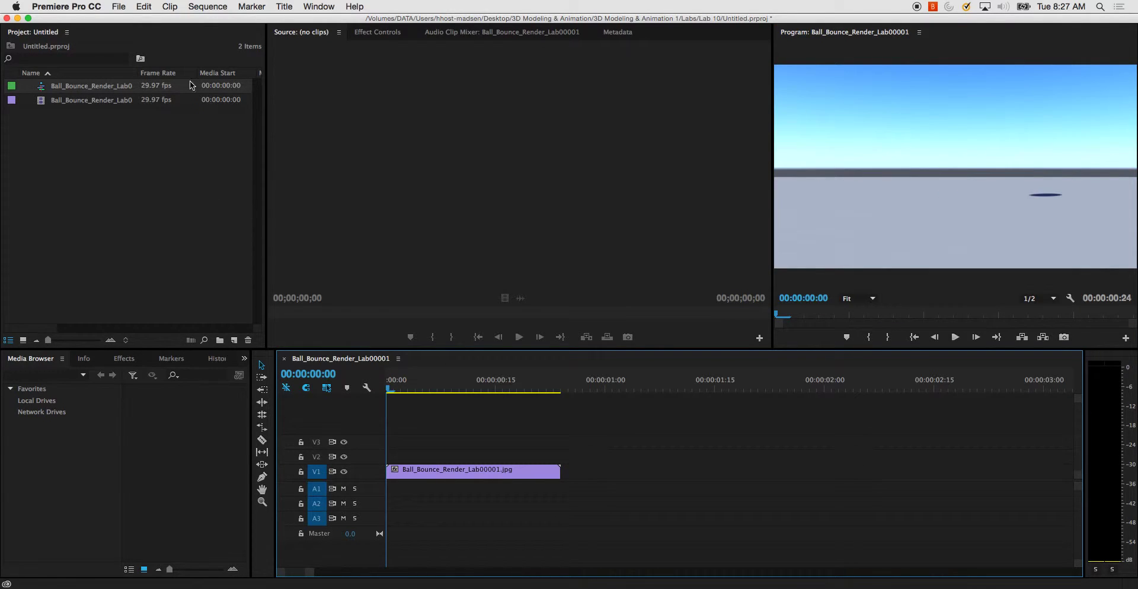
Step: Open the media export settings for the sequence and name the output Bouncing_ball_Test in the Render_Lab folder
{"action": "left_click", "coordinate": [119, 6]}
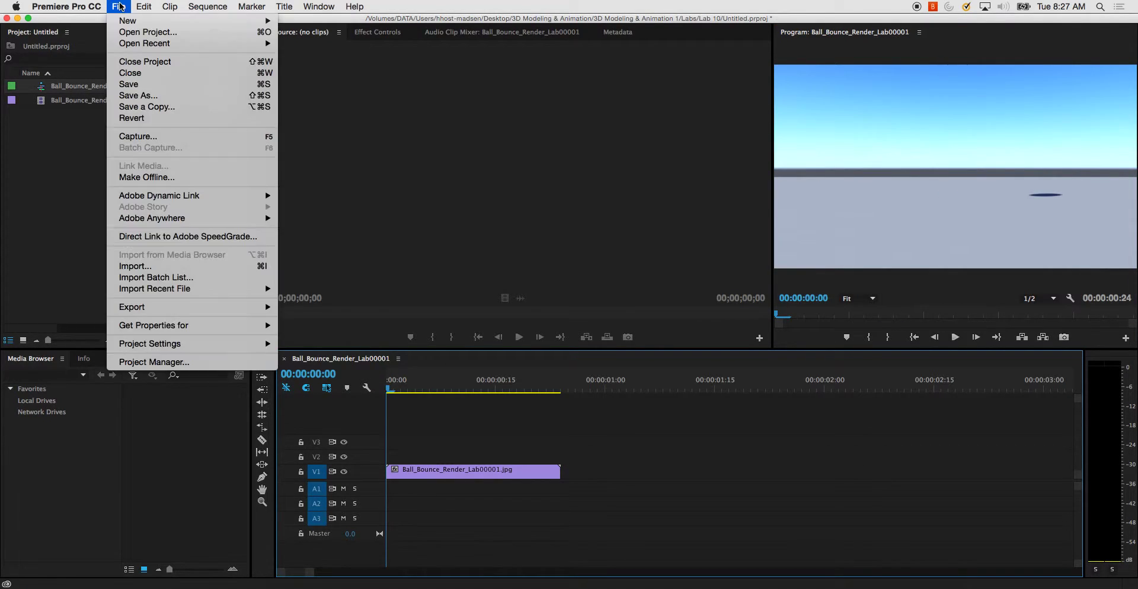
{"action": "mouse_move", "coordinate": [255, 307]}
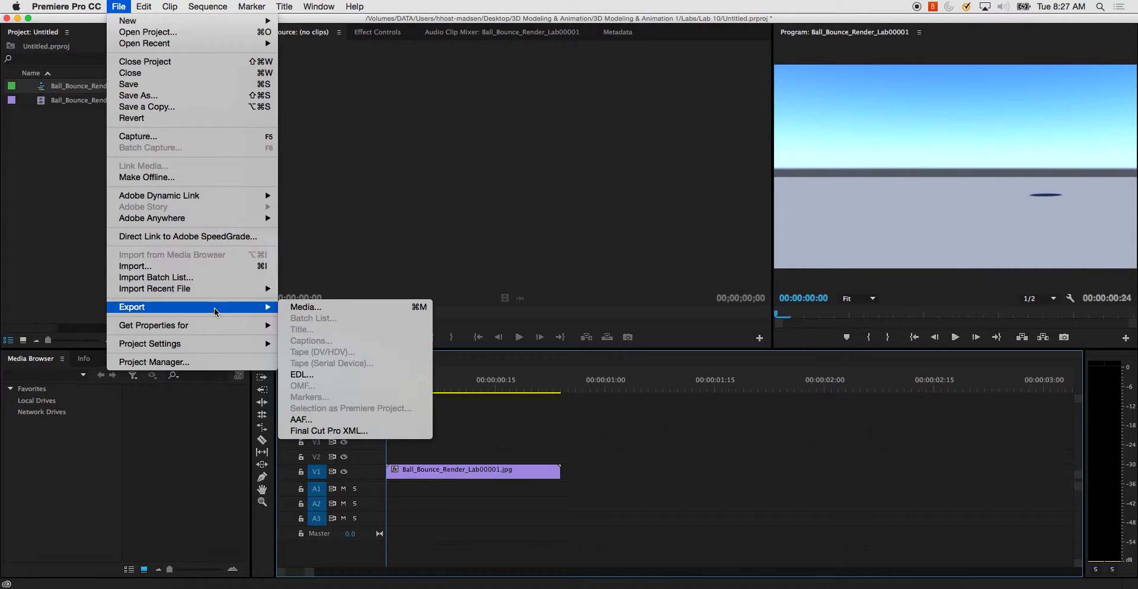
{"action": "left_click", "coordinate": [300, 308]}
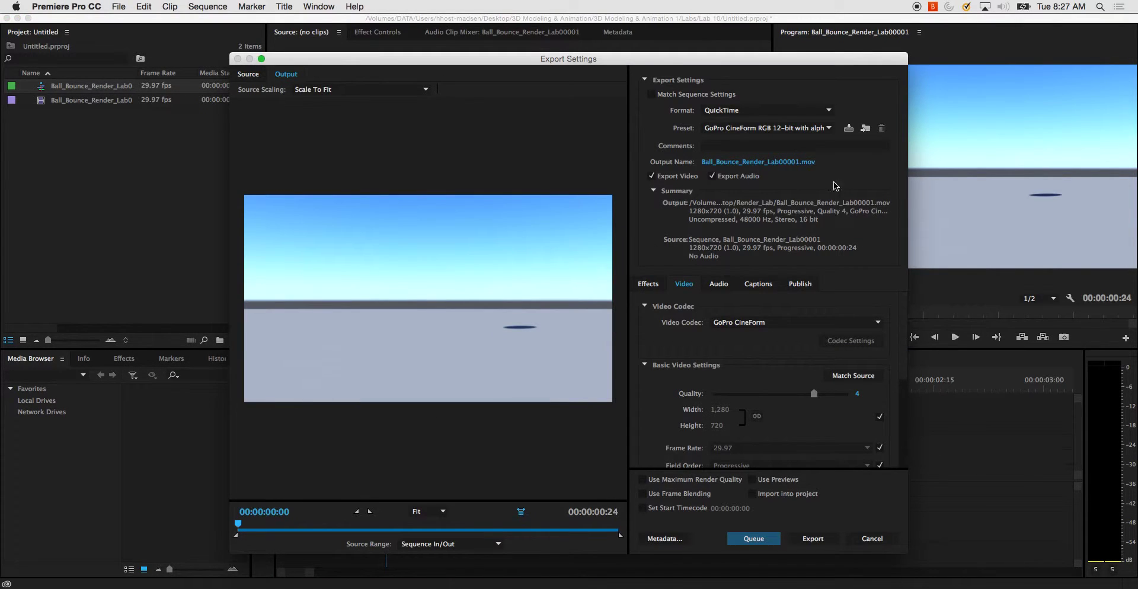
{"action": "left_click", "coordinate": [792, 165]}
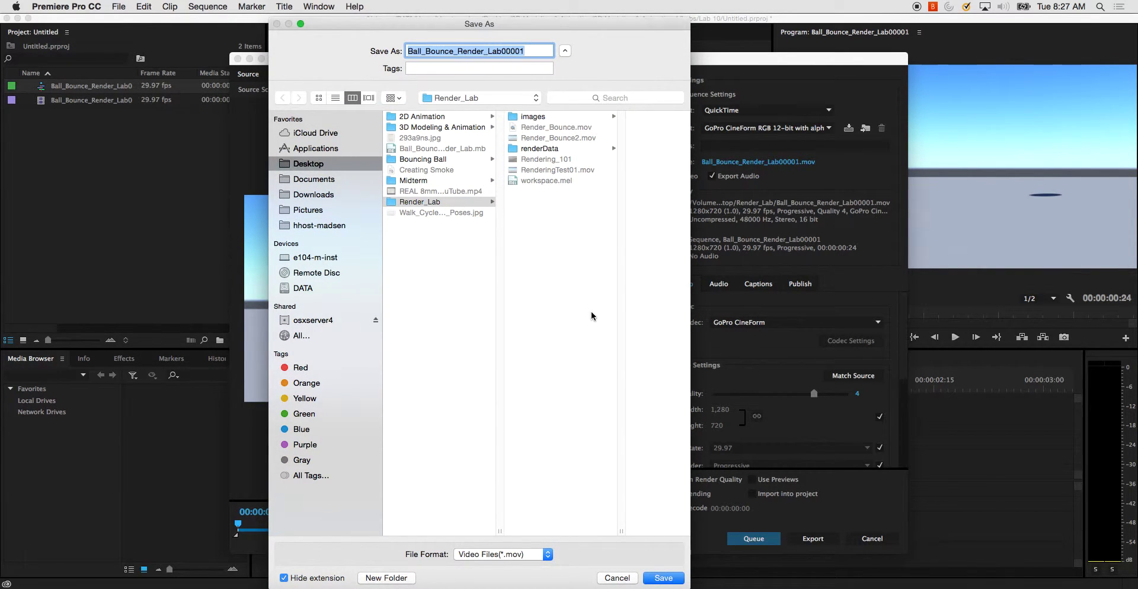
{"action": "type", "text": "Bouncing_ball_Test"}
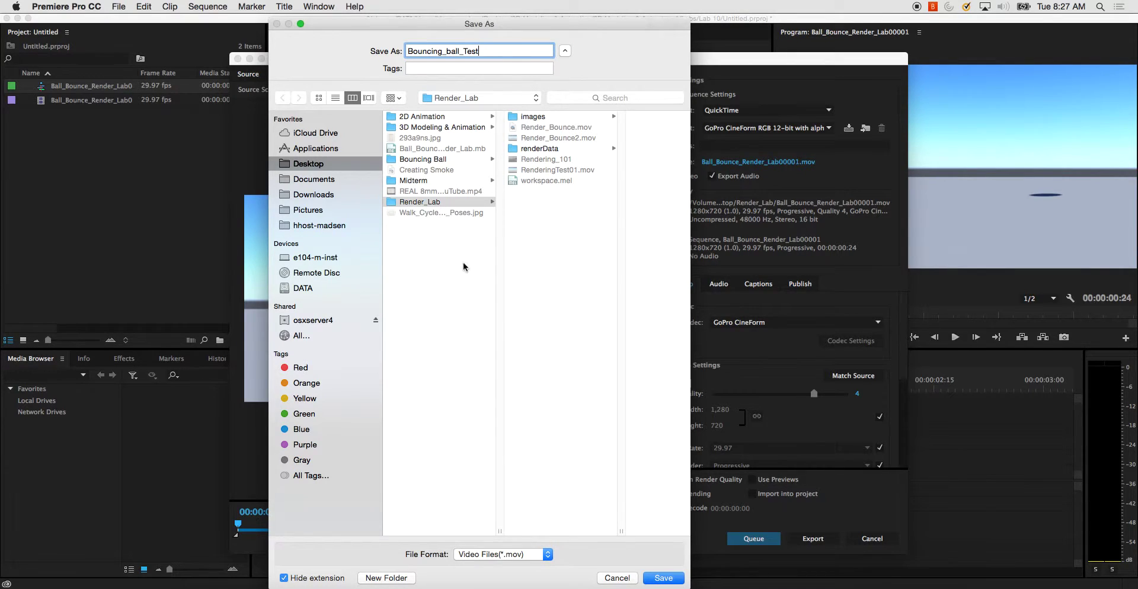
{"action": "left_click", "coordinate": [676, 578]}
Step: Keep the QuickTime format, choose the HD 720p 24, H.264, AAC 48 kHz preset and export the movie
{"action": "left_click", "coordinate": [731, 114]}
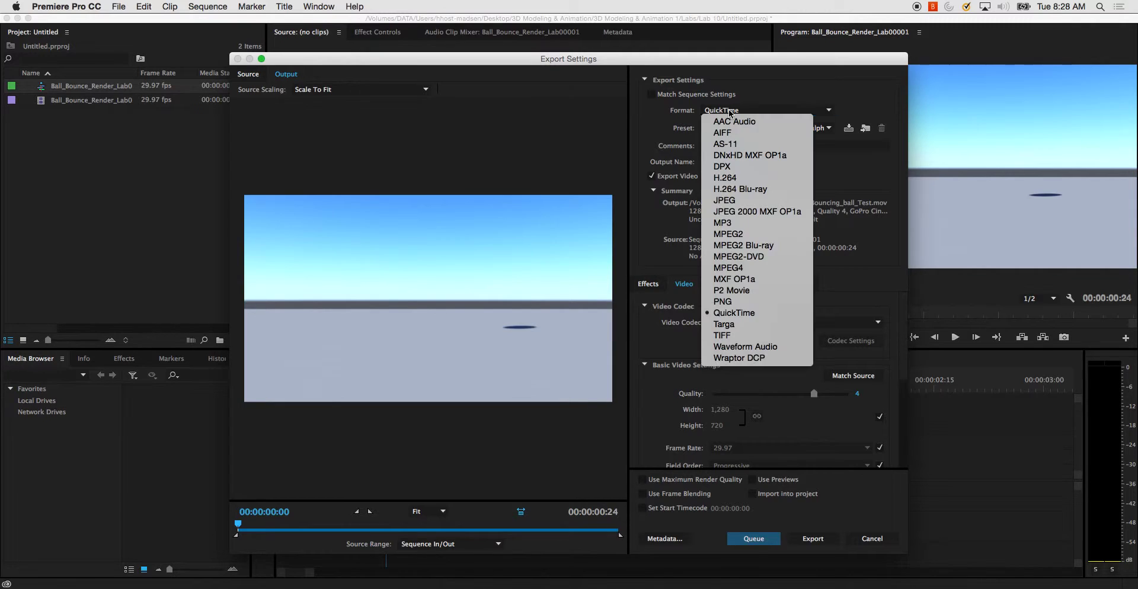
{"action": "left_click", "coordinate": [758, 128]}
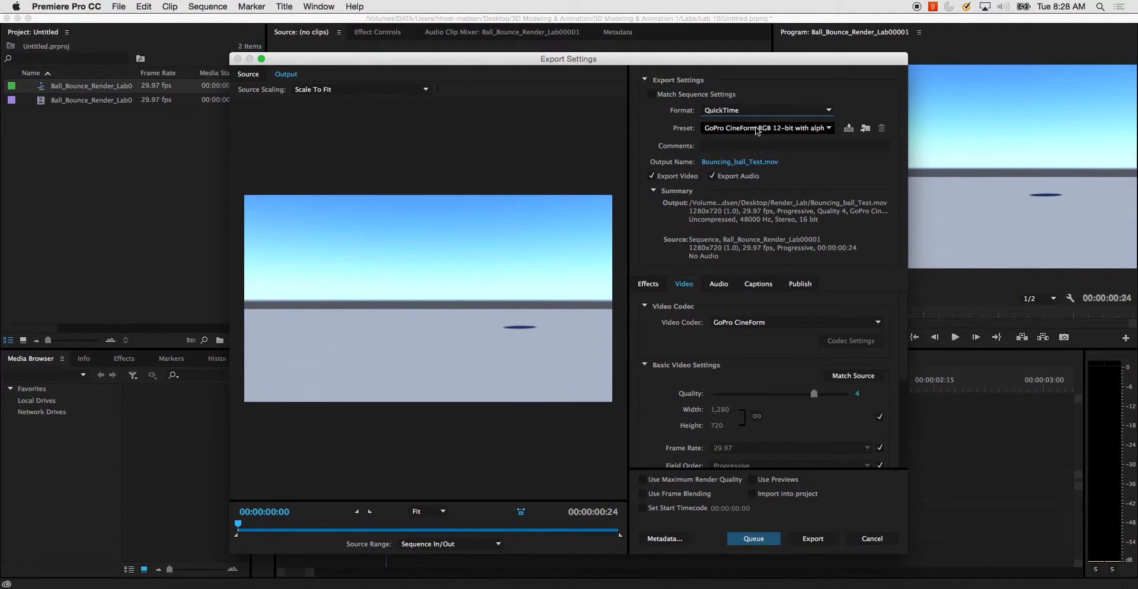
{"action": "left_click", "coordinate": [758, 128]}
{"action": "left_click", "coordinate": [764, 184]}
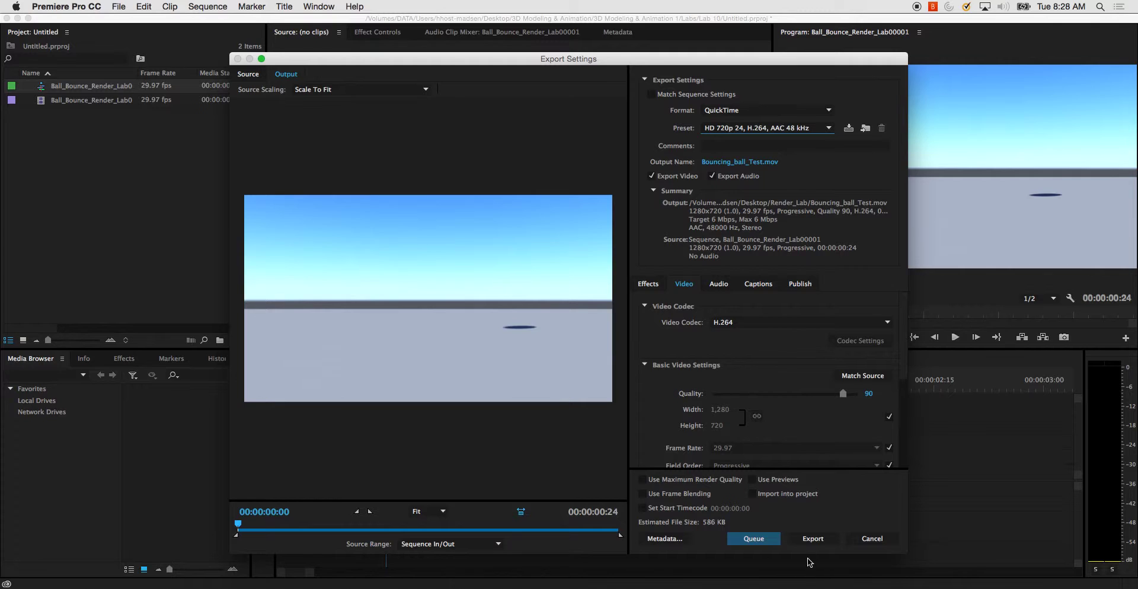
{"action": "left_click", "coordinate": [812, 539]}
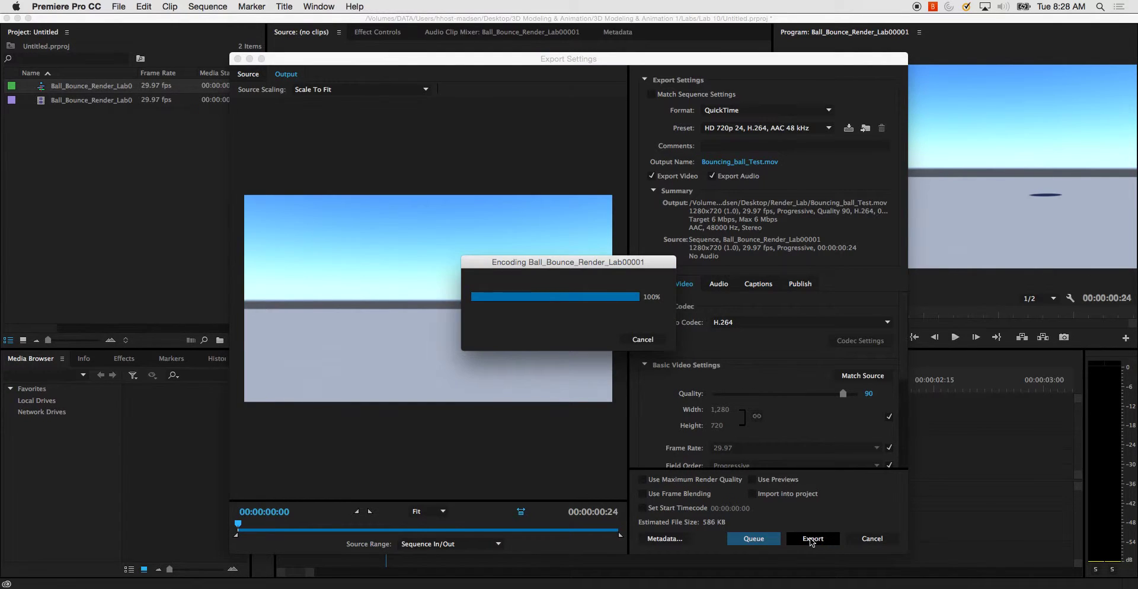
Step: Switch to Finder, open Bouncing_ball_Test.mov from the Render_Lab folder in QuickTime Player and play it
{"action": "left_click", "coordinate": [197, 584]}
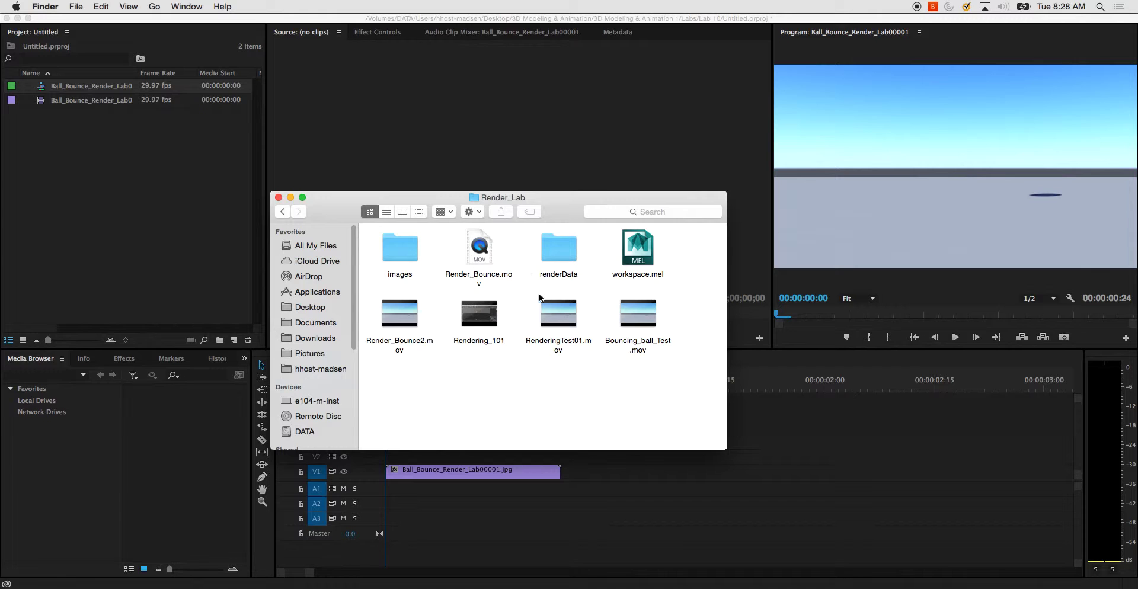
{"action": "double_click", "coordinate": [649, 322]}
{"action": "left_click", "coordinate": [437, 463]}
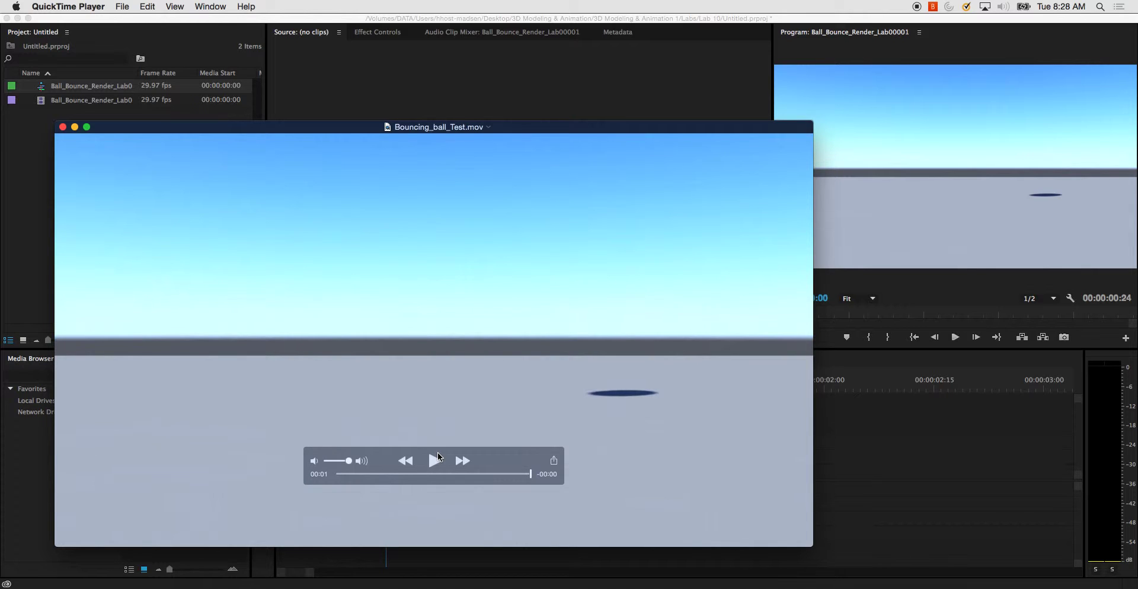
{"action": "left_click", "coordinate": [437, 461]}
Step: Look through the player's available commands and replay the exported Bouncing_ball_Test.mov
{"action": "left_click", "coordinate": [181, 7]}
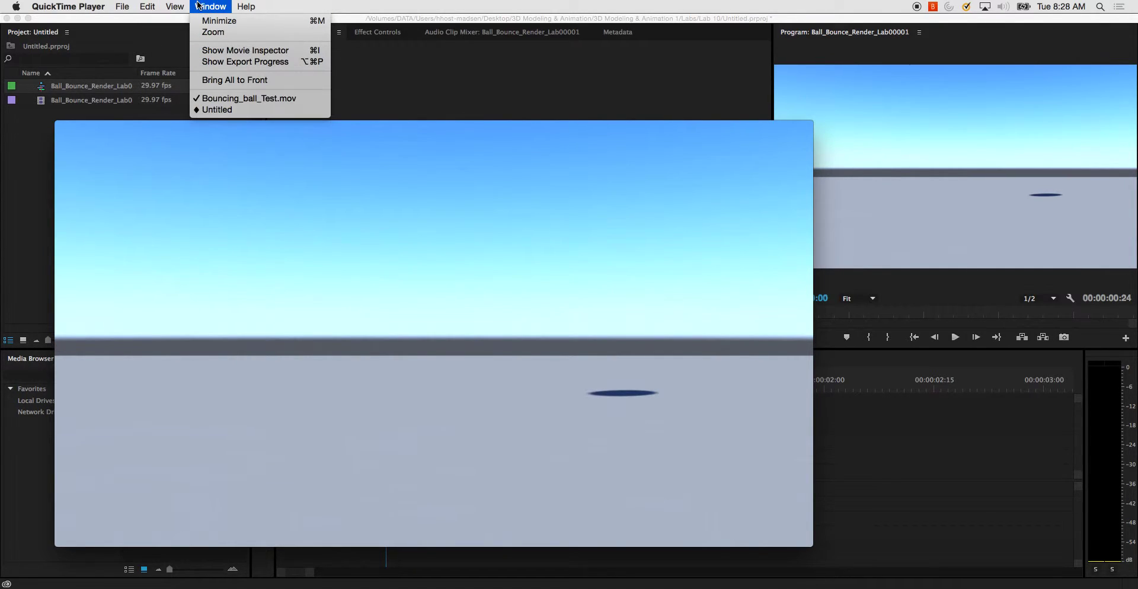
{"action": "mouse_move", "coordinate": [233, 4]}
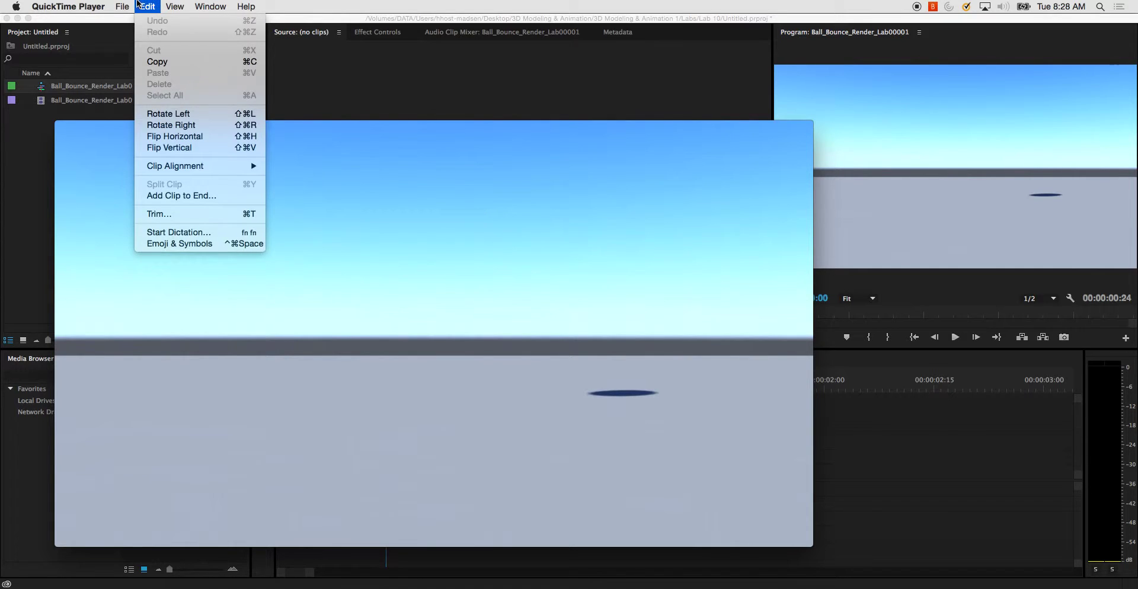
{"action": "mouse_move", "coordinate": [159, 4]}
{"action": "left_click", "coordinate": [159, 4]}
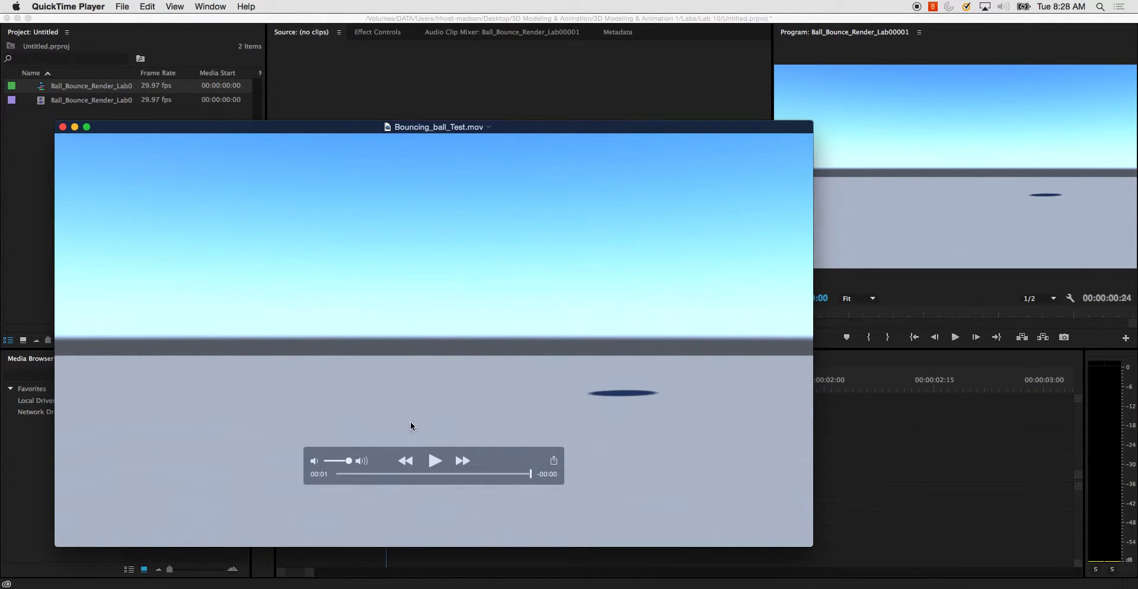
{"action": "left_click", "coordinate": [432, 464]}
{"action": "left_click", "coordinate": [434, 460]}
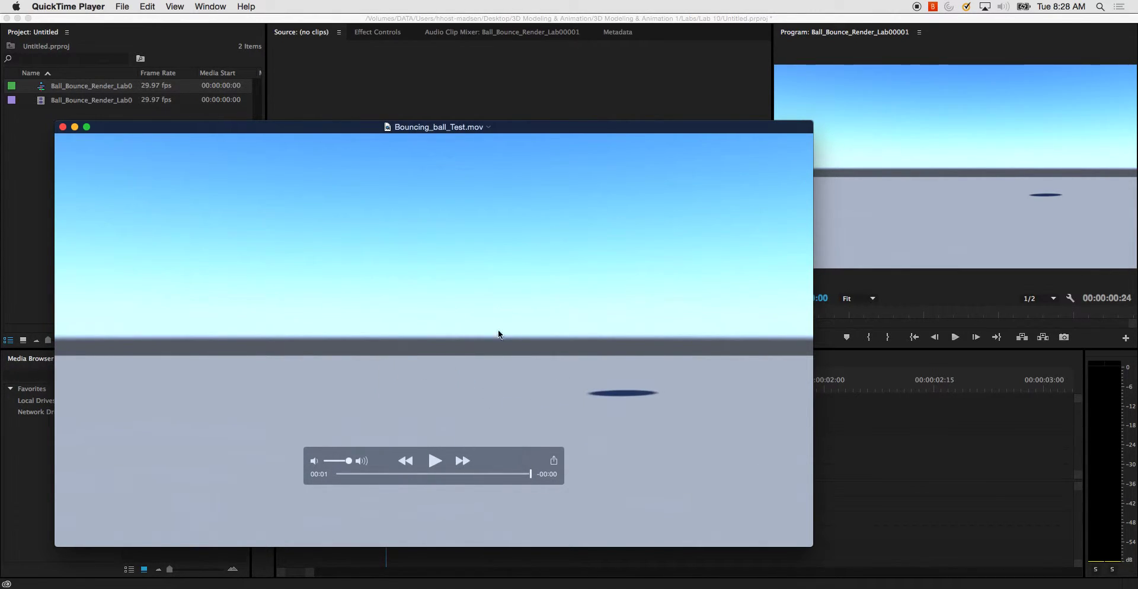